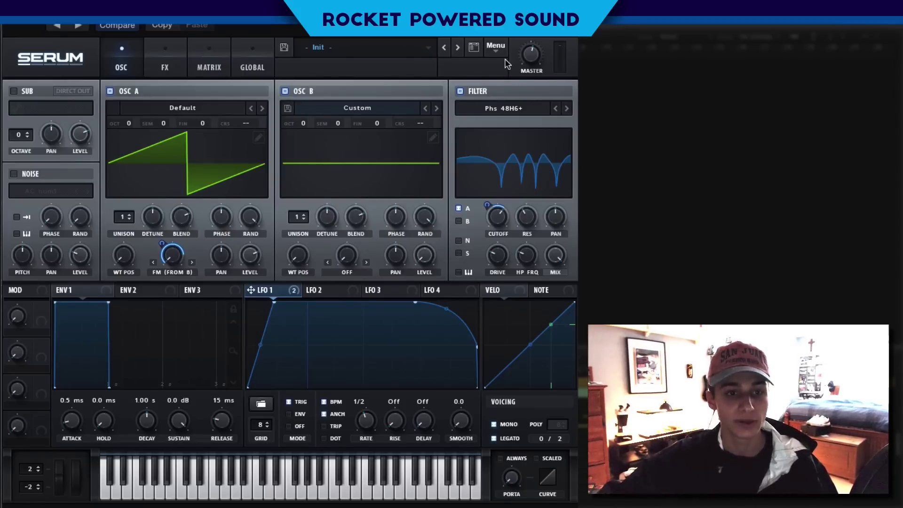
Step: Reset the patch to the Init preset and enable oscillator B
left_click(496, 47)
left_click(560, 108)
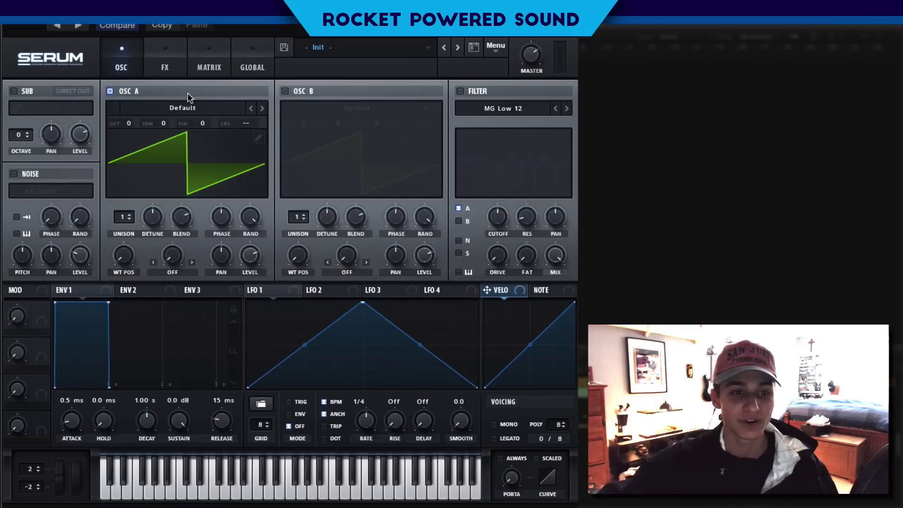
left_click(285, 92)
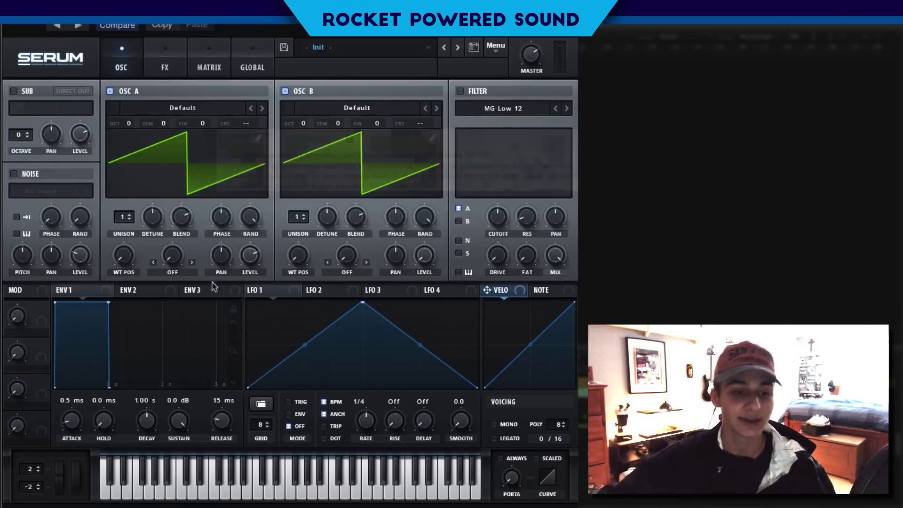
Step: Set oscillator A's warp mode to FM (from B) and flatten oscillator B's waveform to a straight zero line in its wavetable editor
left_click(184, 272)
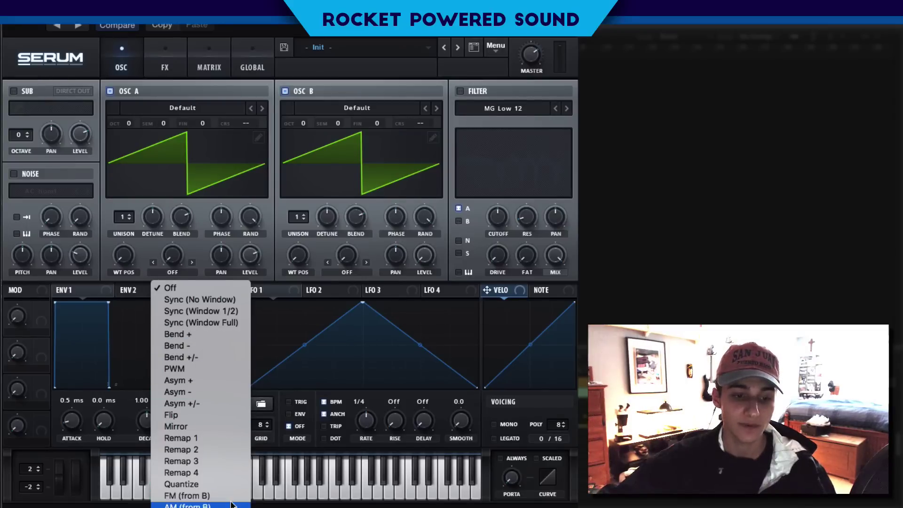
left_click(202, 493)
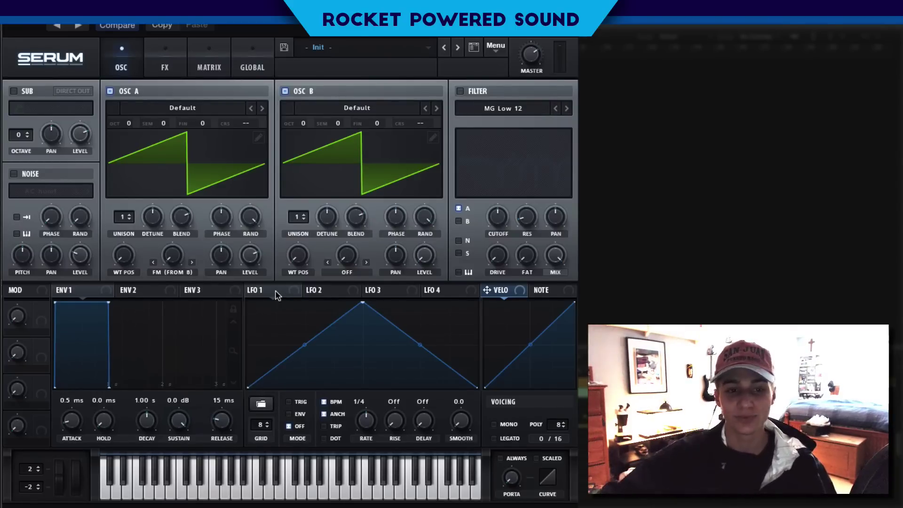
left_click(432, 138)
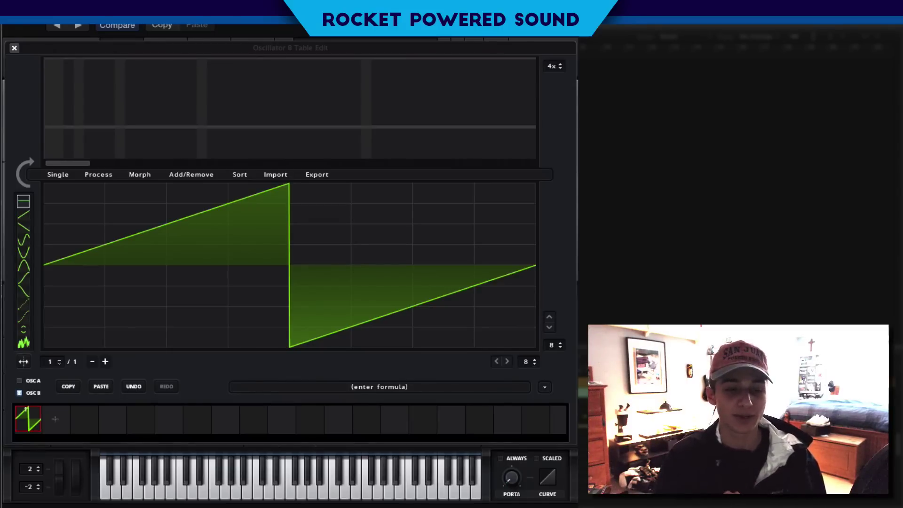
mouse_move(74, 261)
left_mouse_down()
mouse_move(195, 278)
mouse_move(510, 270)
mouse_move(326, 266)
left_mouse_up()
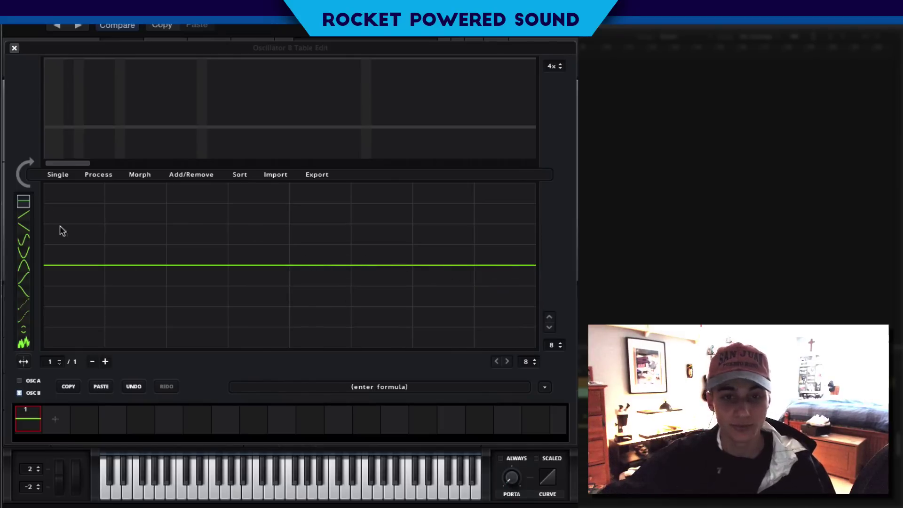
left_click(14, 48)
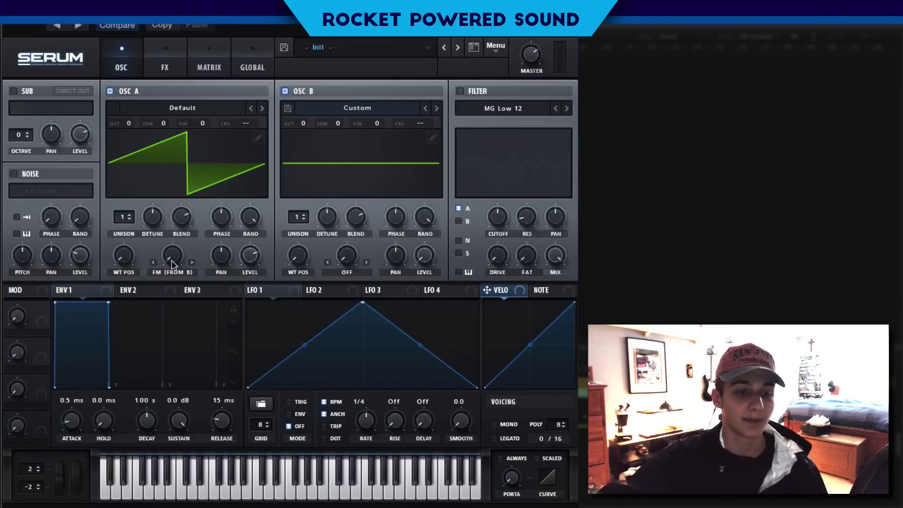
Step: Assign LFO 1 to oscillator A's FM (from B) amount and adjust the modulation depth
left_click_drag(172, 256, 172, 225)
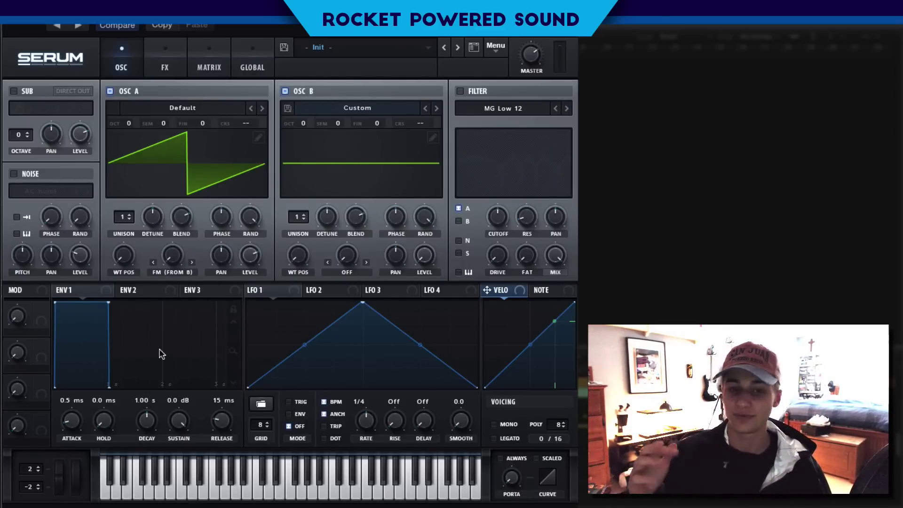
left_click(275, 291)
left_click_drag(271, 292, 172, 254)
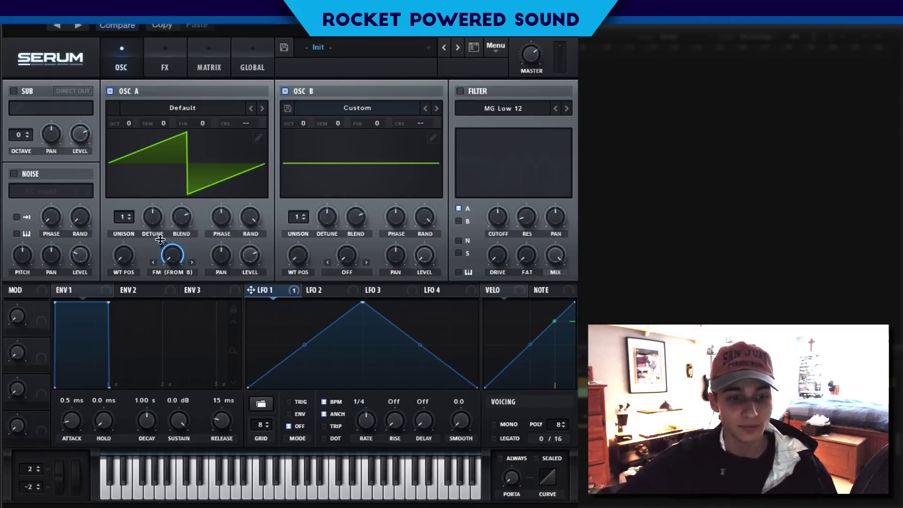
mouse_move(154, 246)
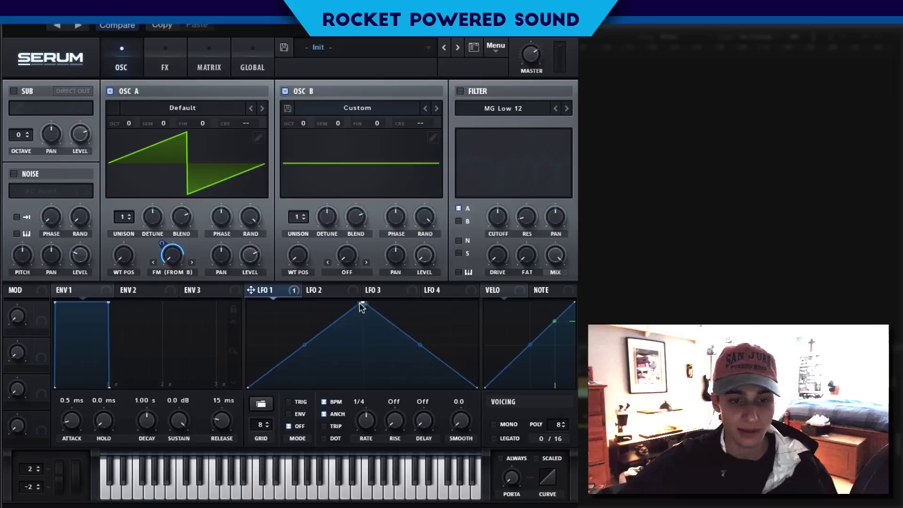
Step: Shape LFO 1 with a fast rise, flat plateau and curved fall, and run it in Trig mode at a 1/2 rate
left_click_drag(363, 302, 277, 273)
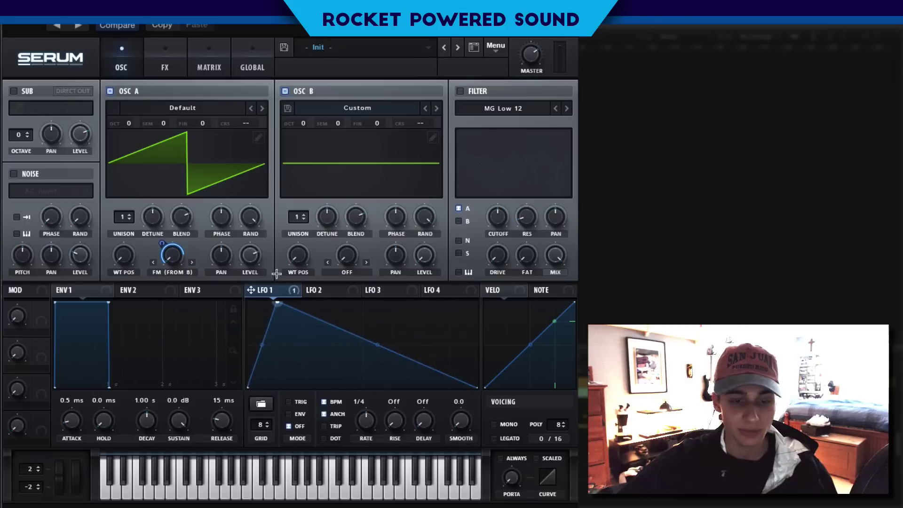
double_click(425, 307)
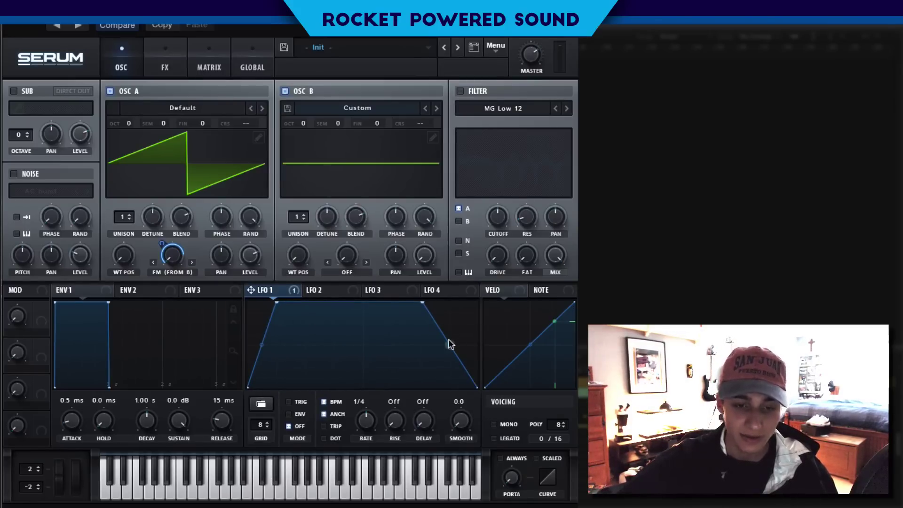
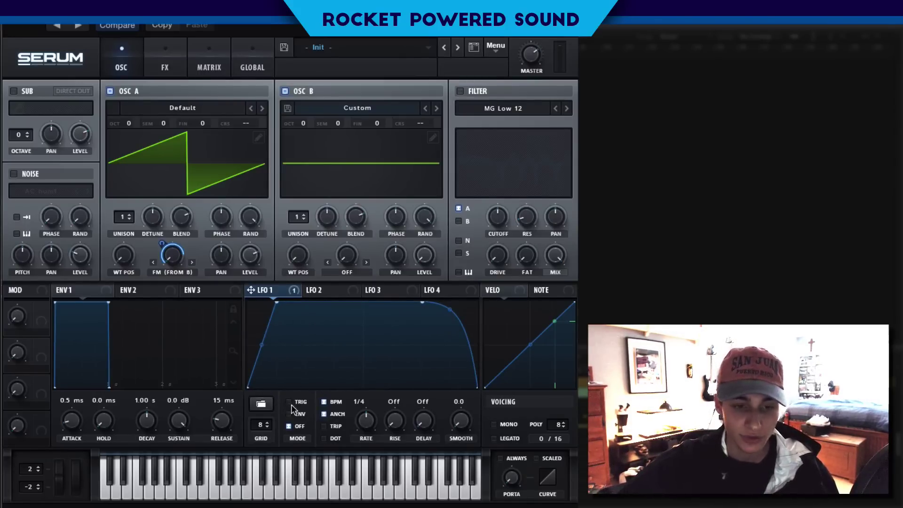
left_click_drag(370, 433, 363, 428)
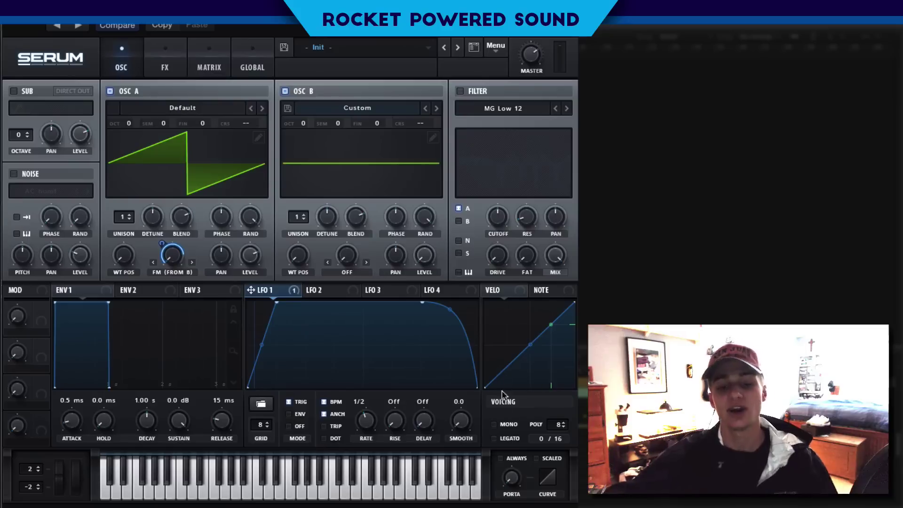
Step: Enable mono and legato voicing, and slightly lengthen the initial rise of LFO 1
left_click(495, 424)
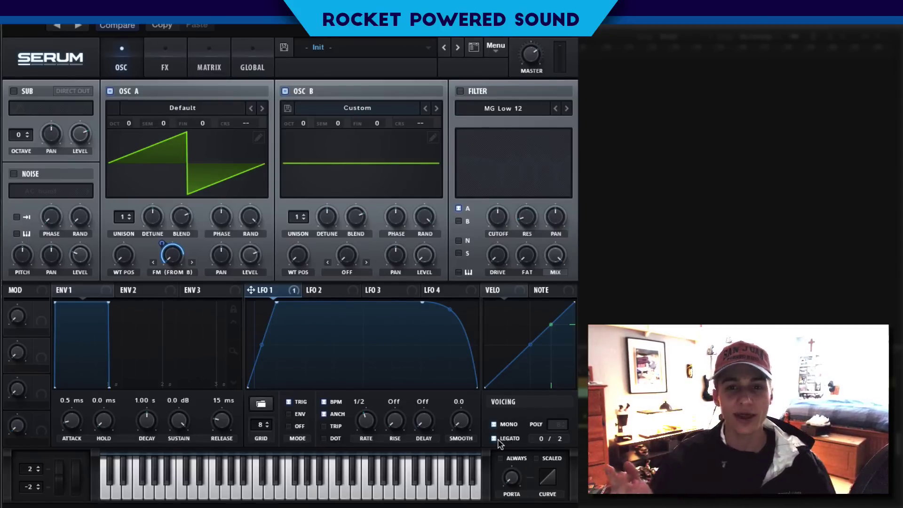
left_click(515, 488)
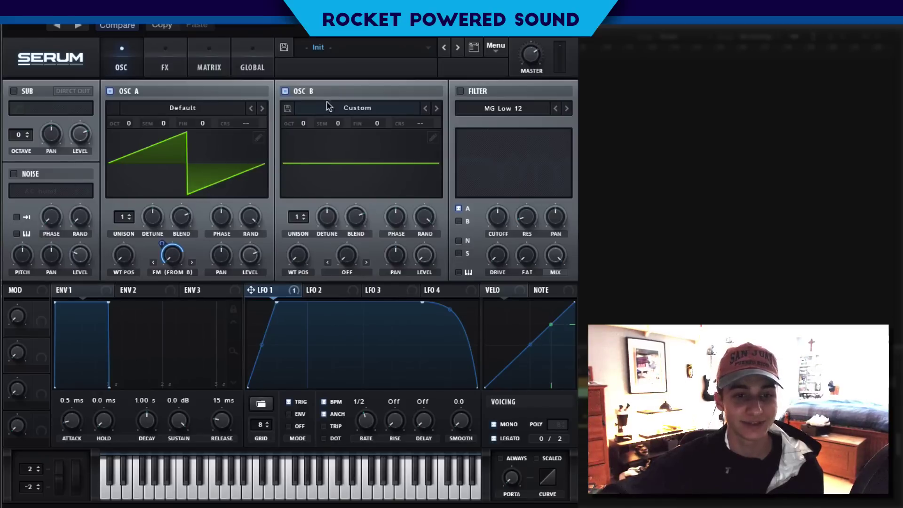
left_click_drag(277, 301, 282, 277)
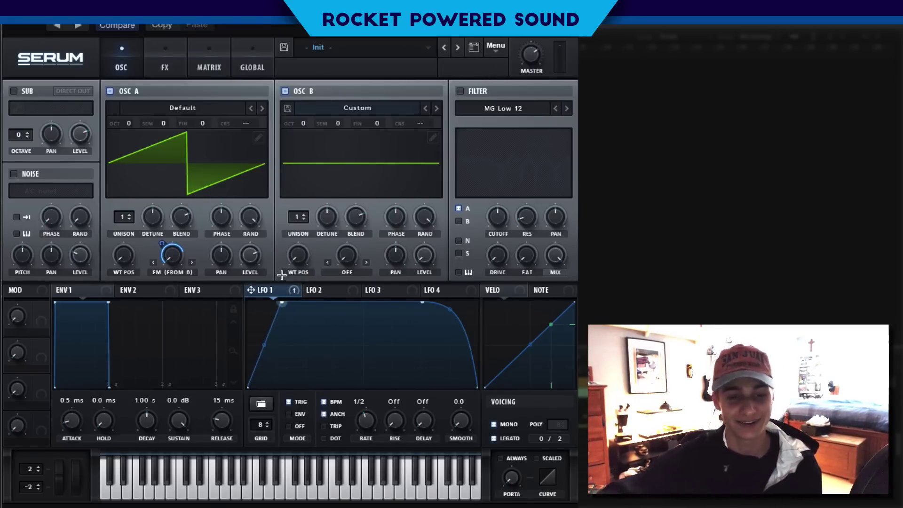
Step: Enable the filter for oscillator A and set its type to the Flanges option Phs 48H6+
left_click(460, 92)
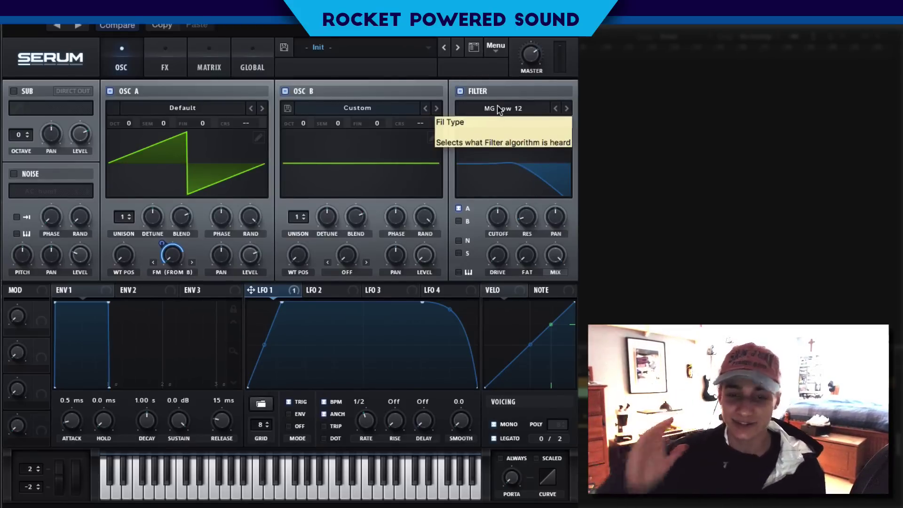
left_click(498, 105)
mouse_move(515, 148)
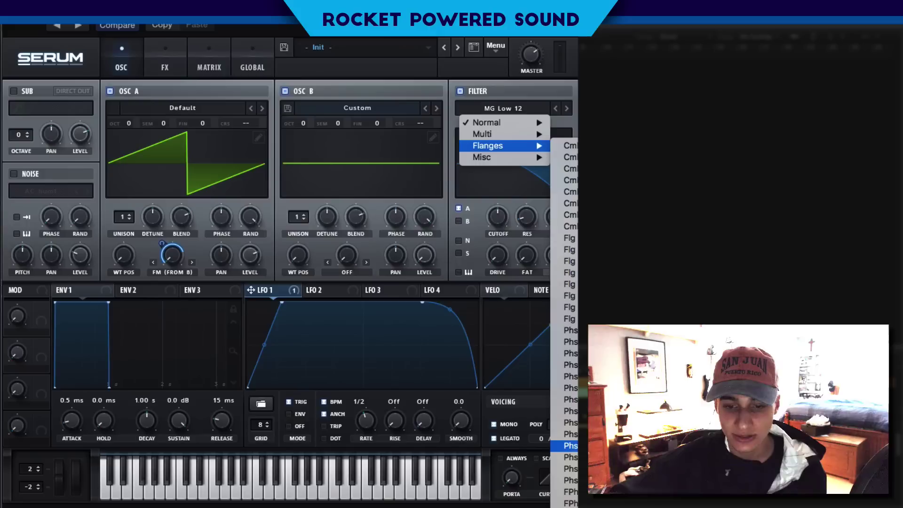
left_click(571, 445)
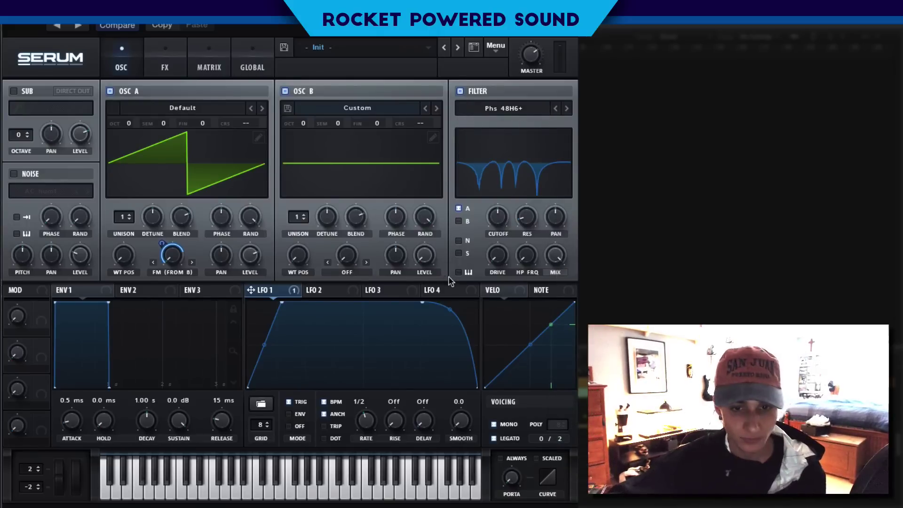
Step: Raise the filter cutoff and assign LFO 1 to modulate it
left_click_drag(497, 215, 500, 199)
left_click_drag(284, 289, 487, 206)
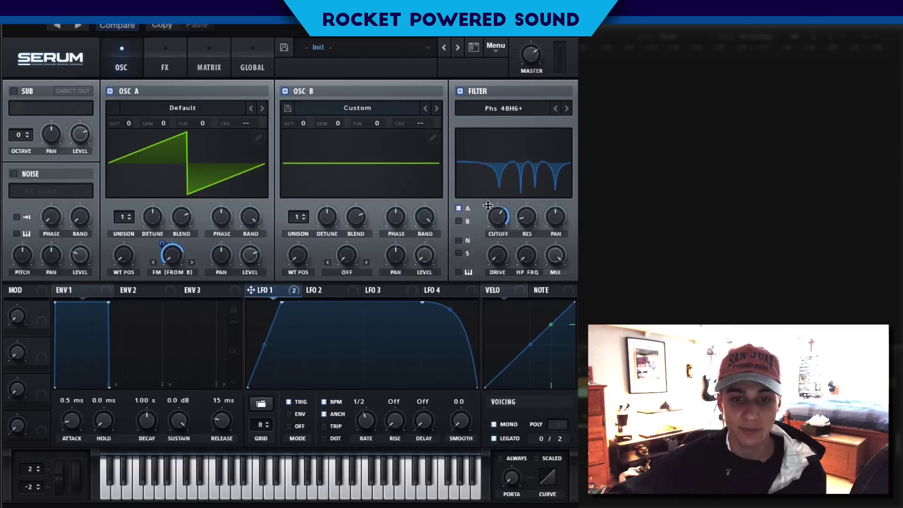
Step: Set the filter resonance to about 40% and fine-tune the modulated cutoff
left_click_drag(539, 176, 541, 147)
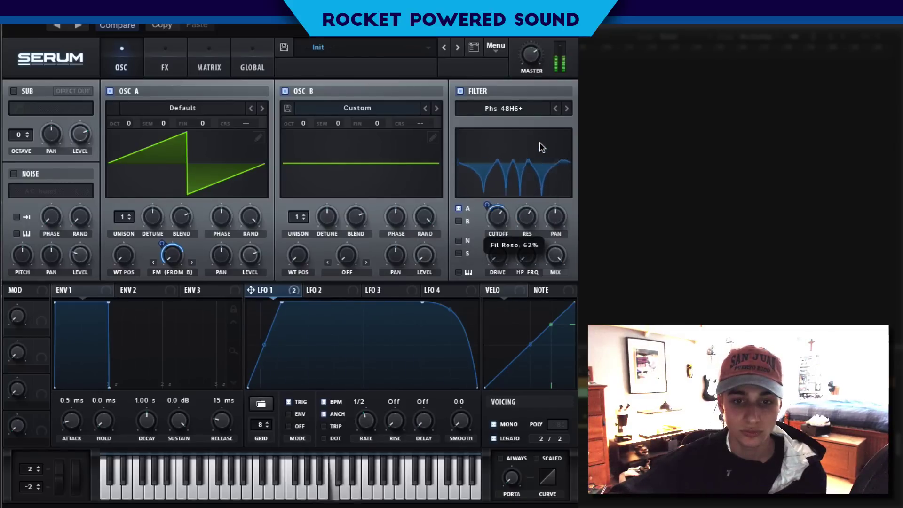
mouse_move(501, 208)
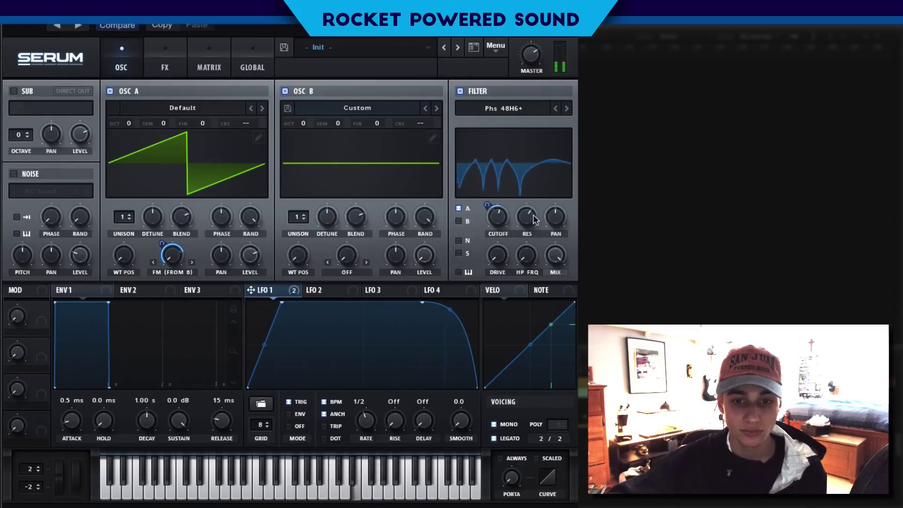
mouse_move(533, 216)
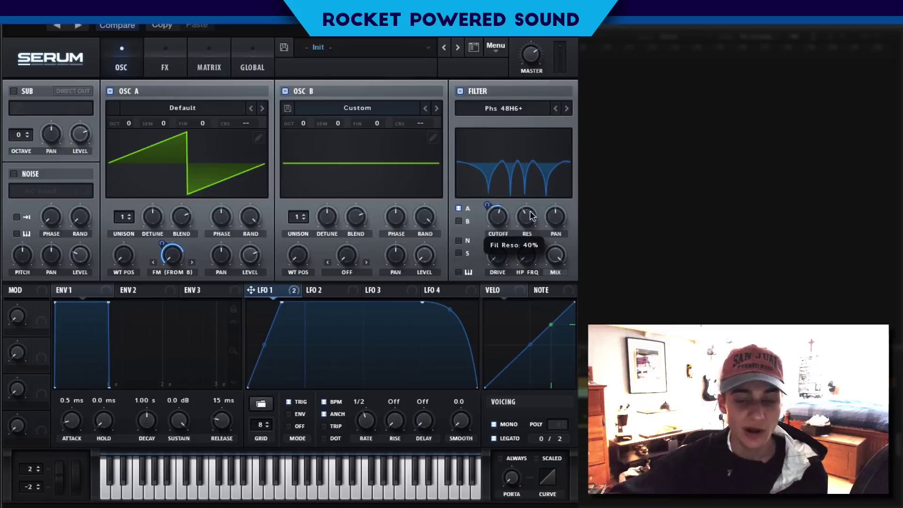
mouse_move(491, 241)
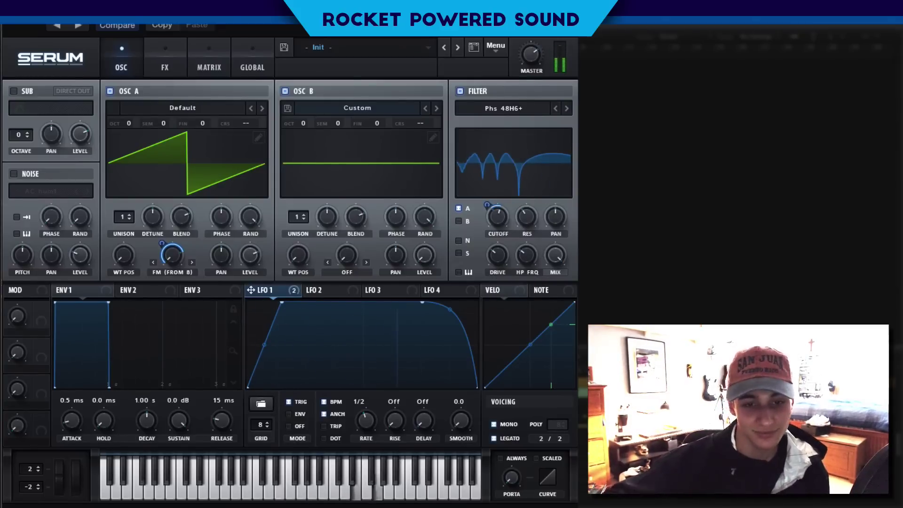
Step: Add a multiband compressor as the first effect in the chain and raise its makeup gain
left_click(167, 63)
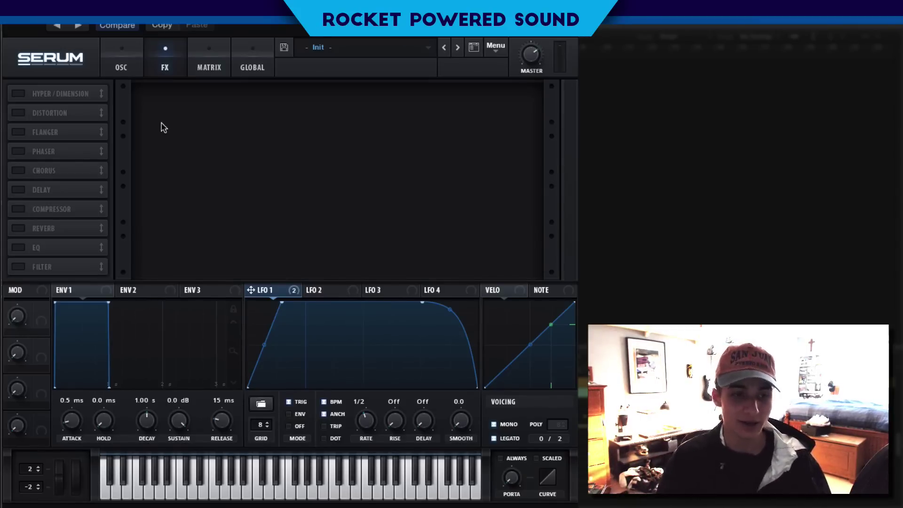
left_click(18, 209)
left_click(393, 120)
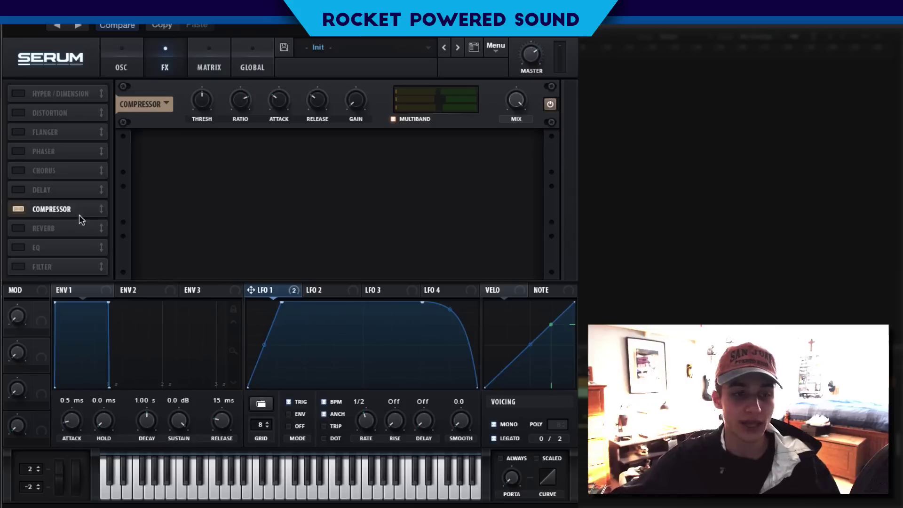
left_click_drag(79, 216, 85, 91)
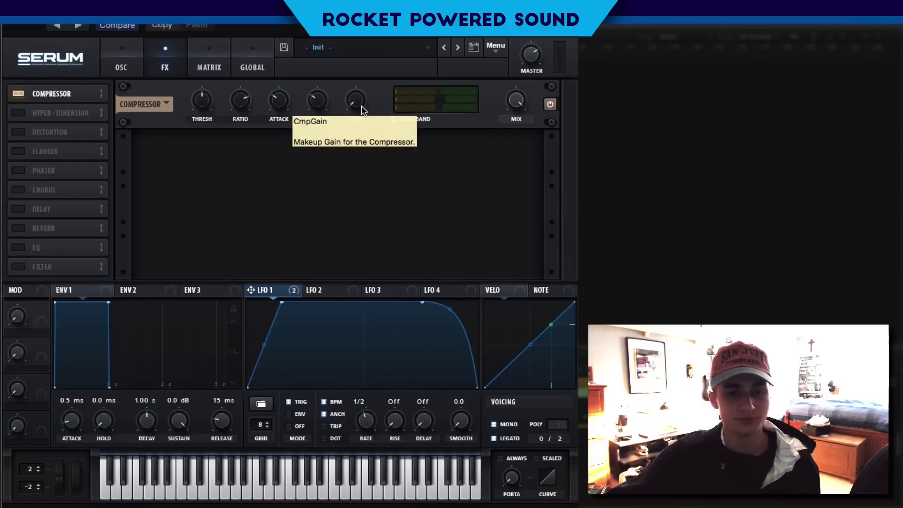
mouse_move(361, 99)
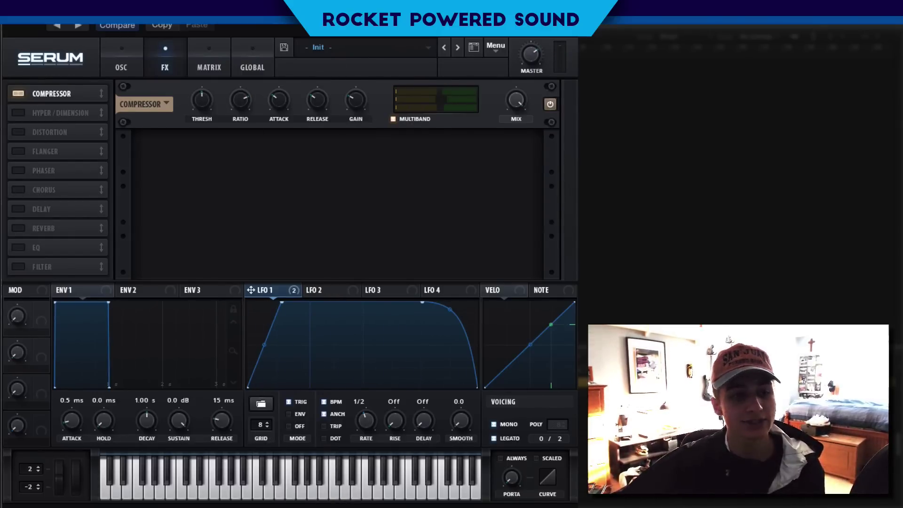
Step: Enable the Hyper/Dimension effect and set the Dimension size to about 9% and its mix to about 38%
left_click(18, 113)
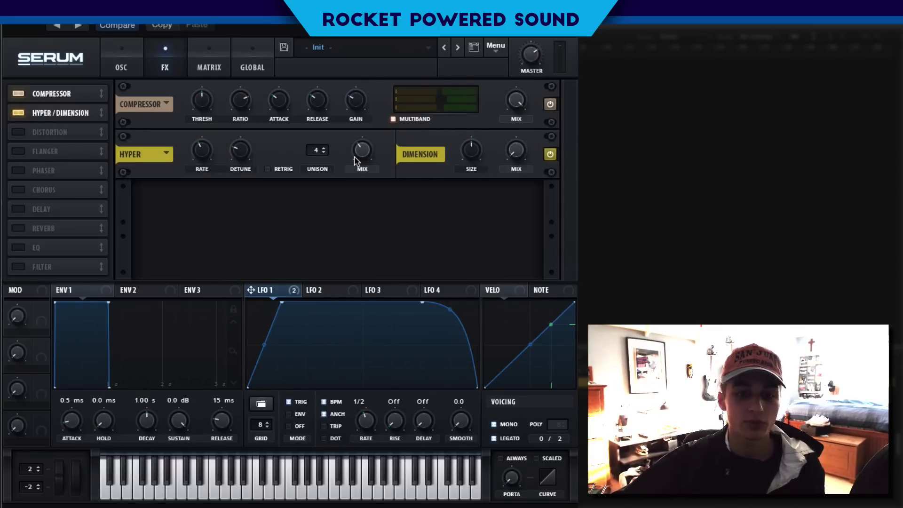
mouse_move(456, 171)
left_mouse_down()
mouse_move(449, 178)
mouse_move(464, 159)
left_mouse_up()
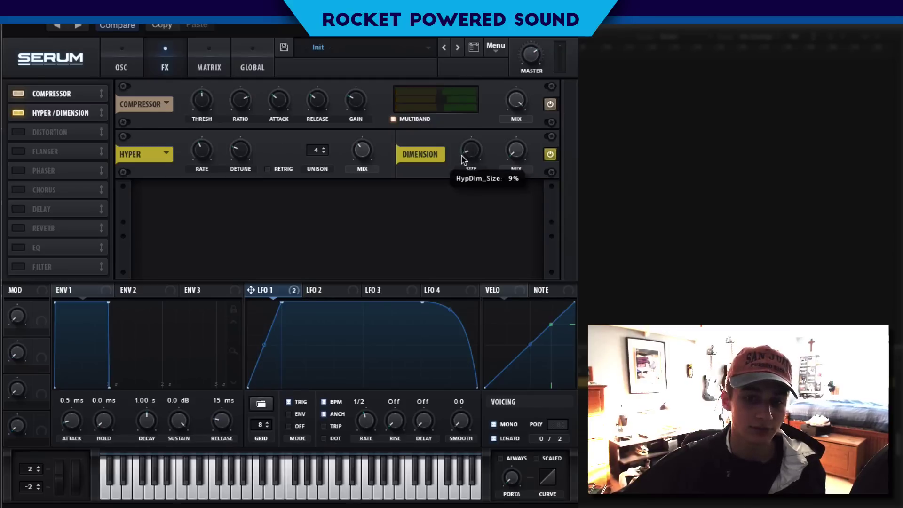
mouse_move(516, 150)
left_mouse_down()
mouse_move(512, 162)
mouse_move(527, 161)
left_mouse_up()
mouse_move(527, 151)
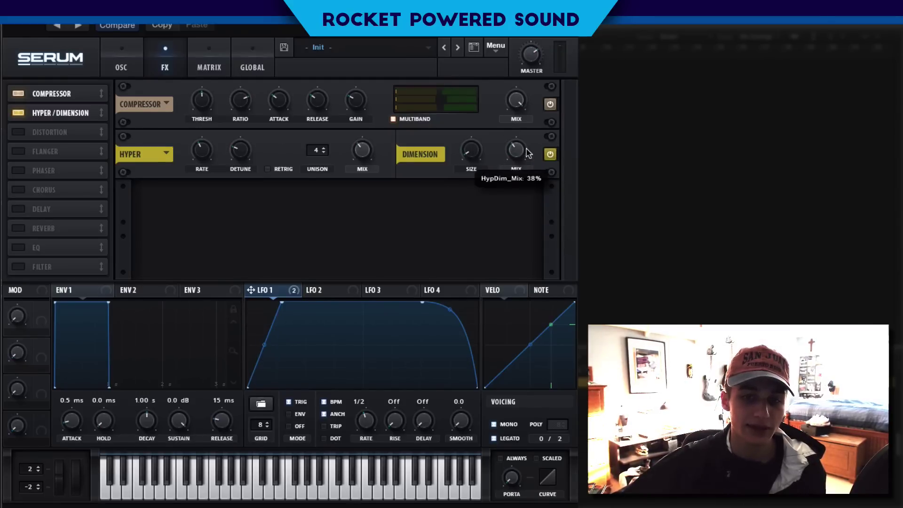
mouse_move(478, 163)
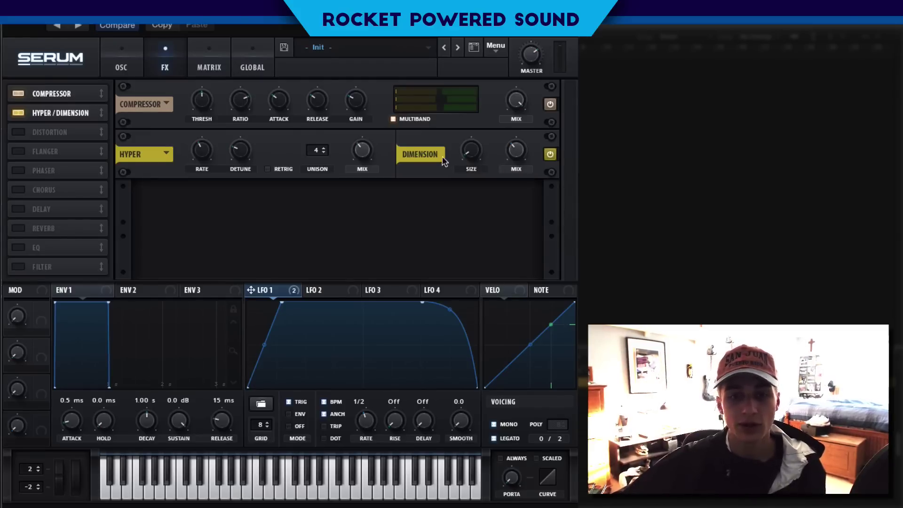
left_click_drag(463, 156, 426, 124)
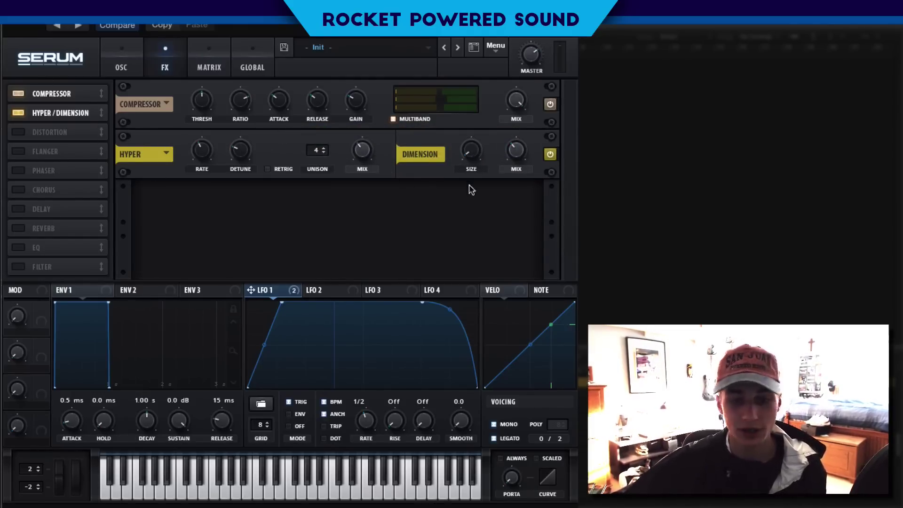
Step: Enable the Phaser effect, turn its depth down to minimum, lower its frequency and reduce its mix
left_click(18, 171)
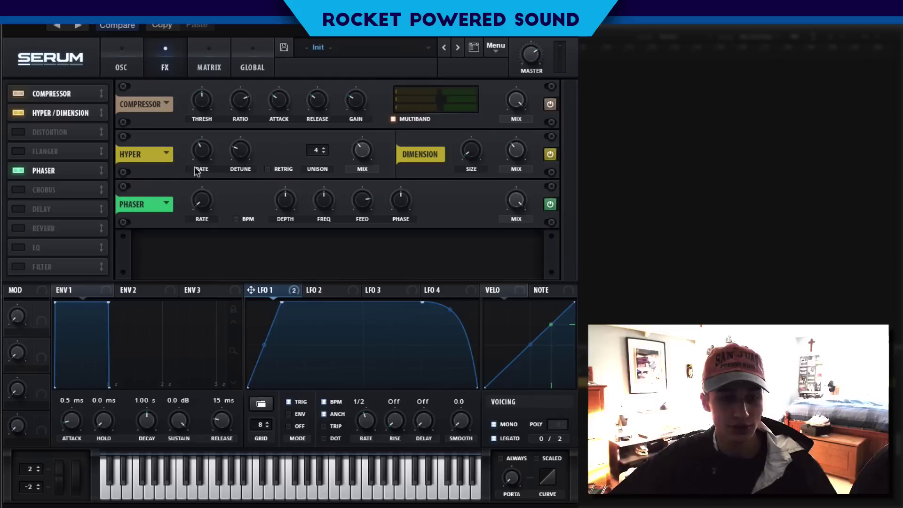
left_click_drag(284, 197, 284, 294)
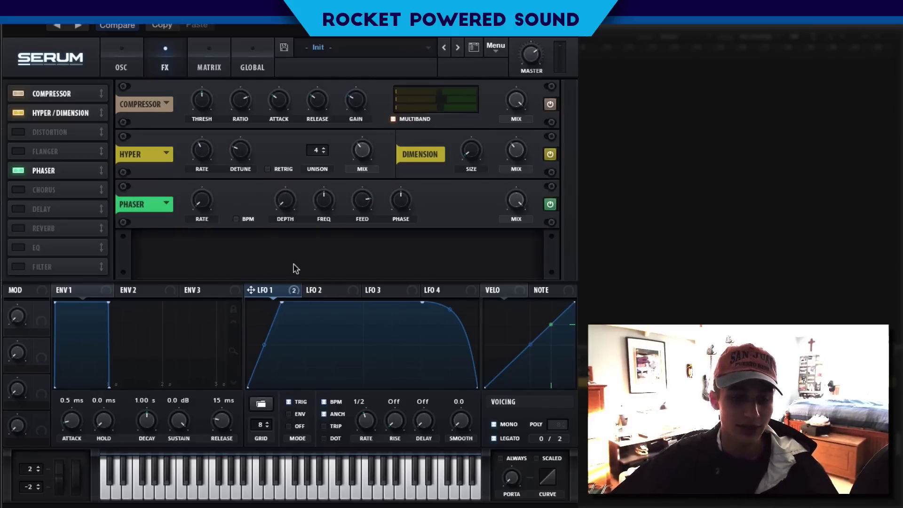
left_click_drag(323, 190, 301, 265)
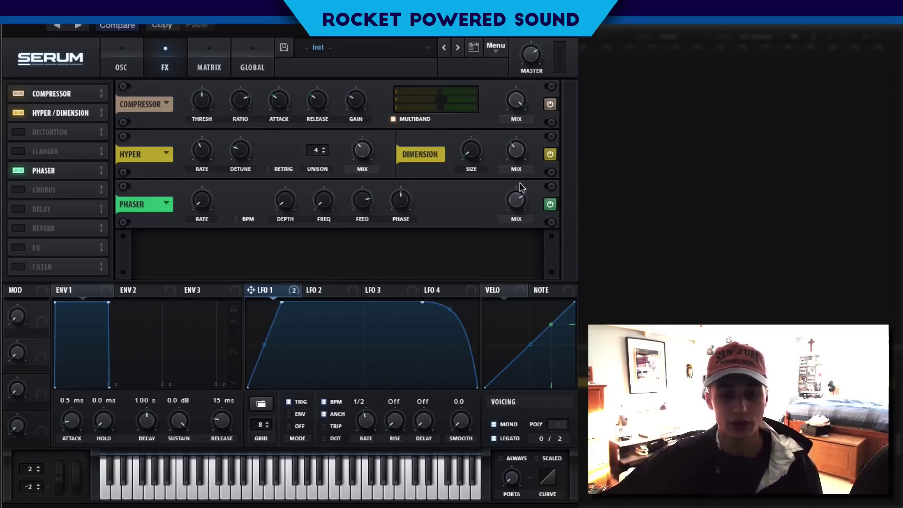
left_click_drag(516, 200, 531, 101)
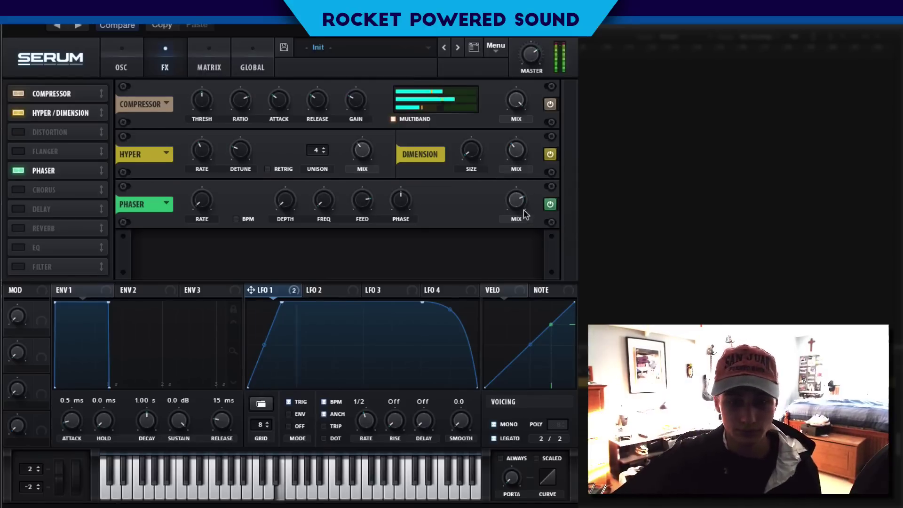
mouse_move(524, 210)
left_click_drag(524, 210, 498, 235)
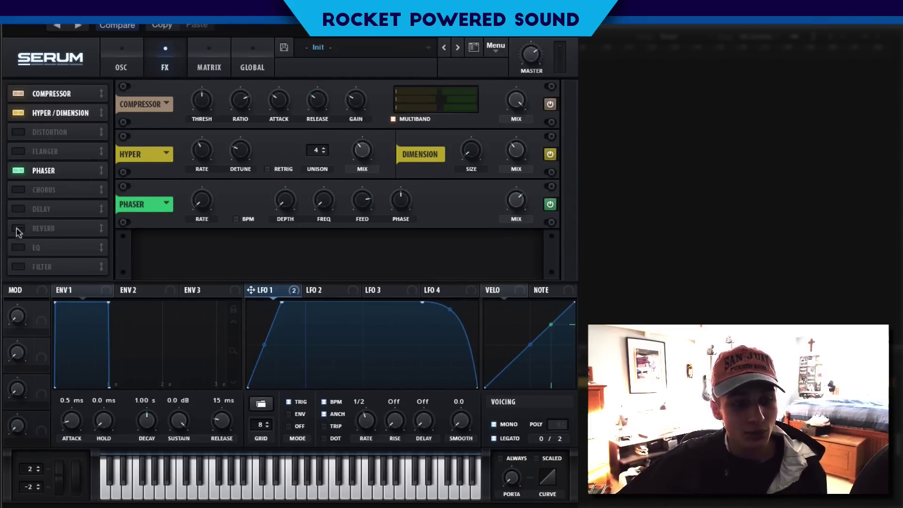
Step: Enable the Delay effect, turn off BPM sync, link both channels and shorten the delay time to 8.30
left_click(19, 210)
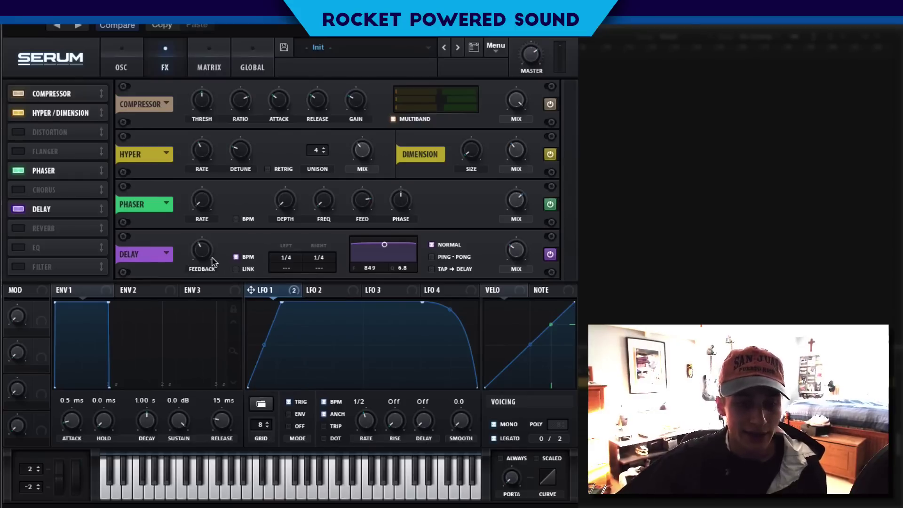
left_click(236, 257)
left_click(235, 269)
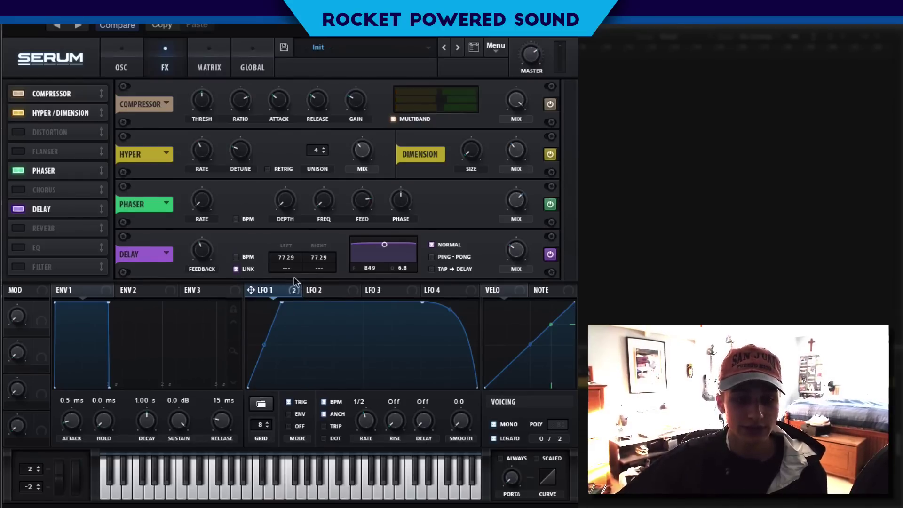
left_click_drag(287, 260, 278, 288)
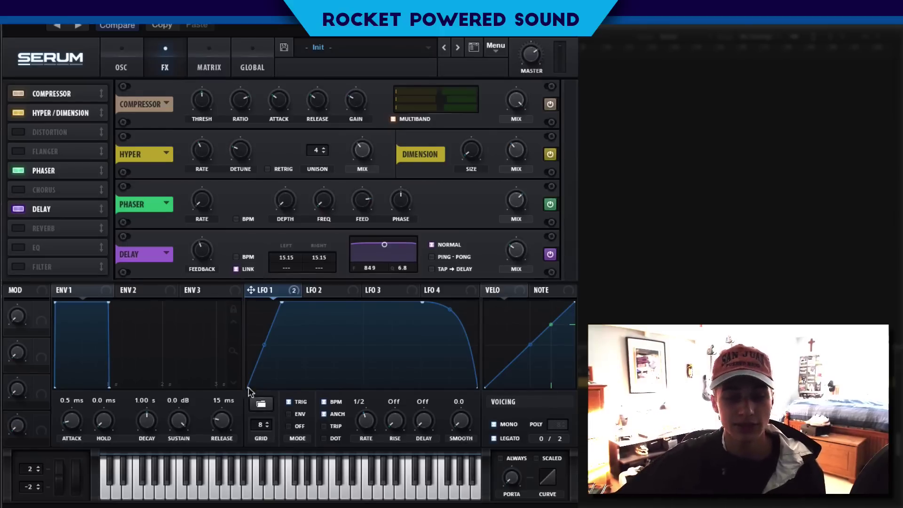
left_click_drag(297, 266, 288, 309)
left_click_drag(288, 309, 285, 298)
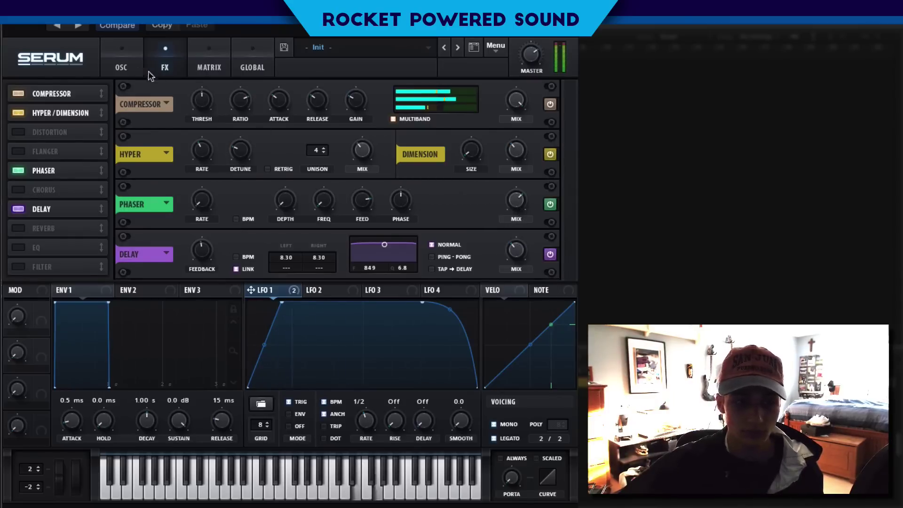
Step: Check the oscillator settings, then enable the Reverb effect and bring its controls into view
left_click(121, 68)
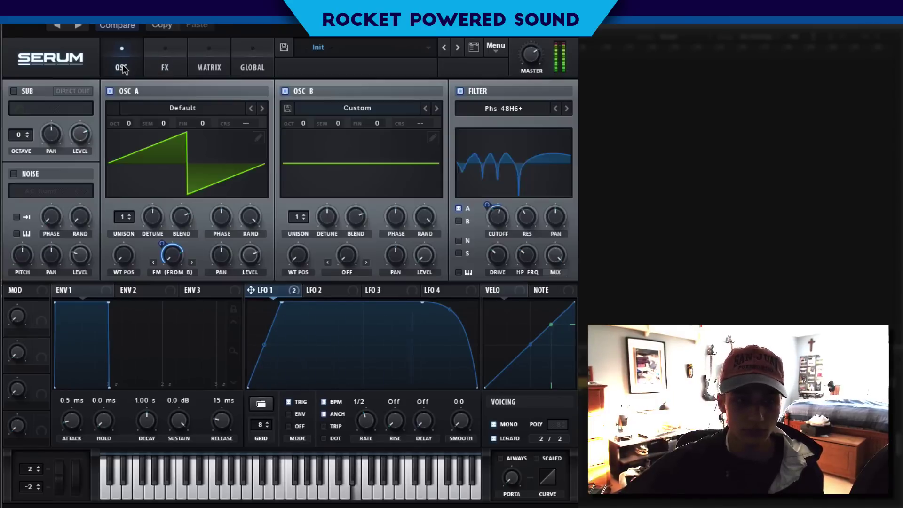
left_click(165, 67)
left_click(23, 230)
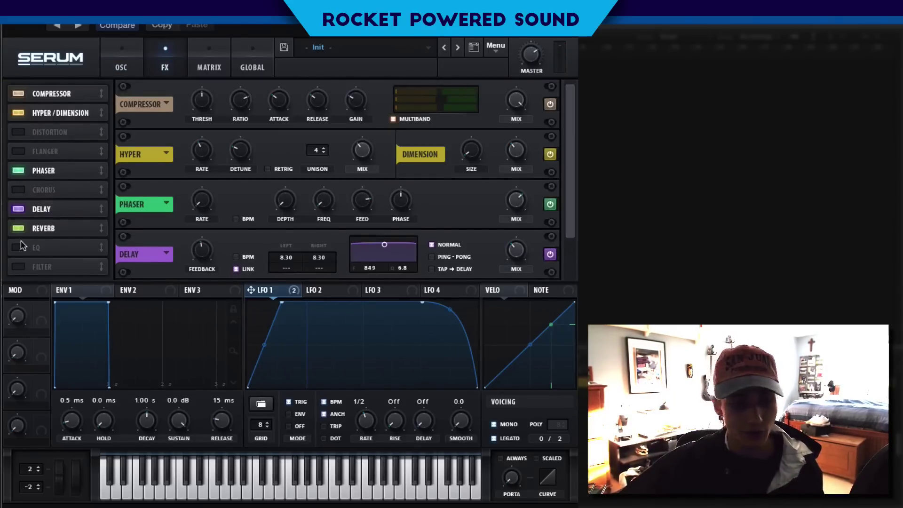
scroll(564, 221, "down", 2)
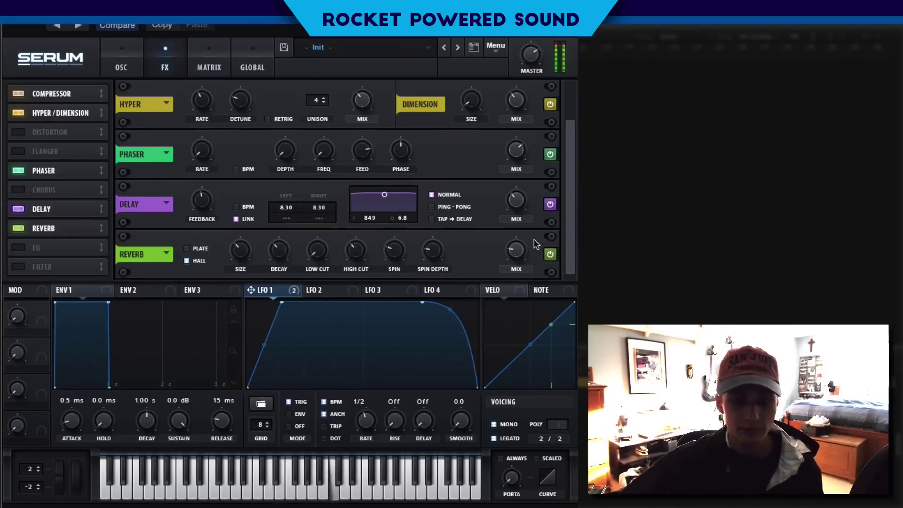